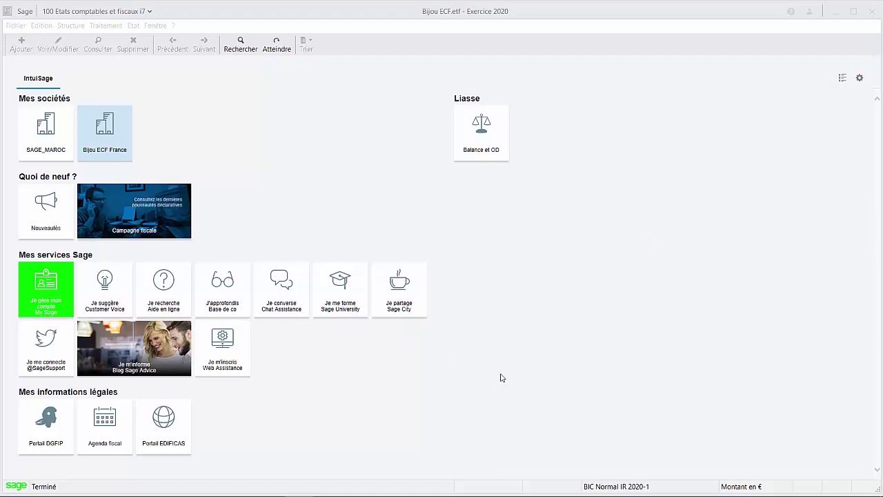
Open the company's multi-folder settings and create the missing folder referencing file.
left_click(14, 29)
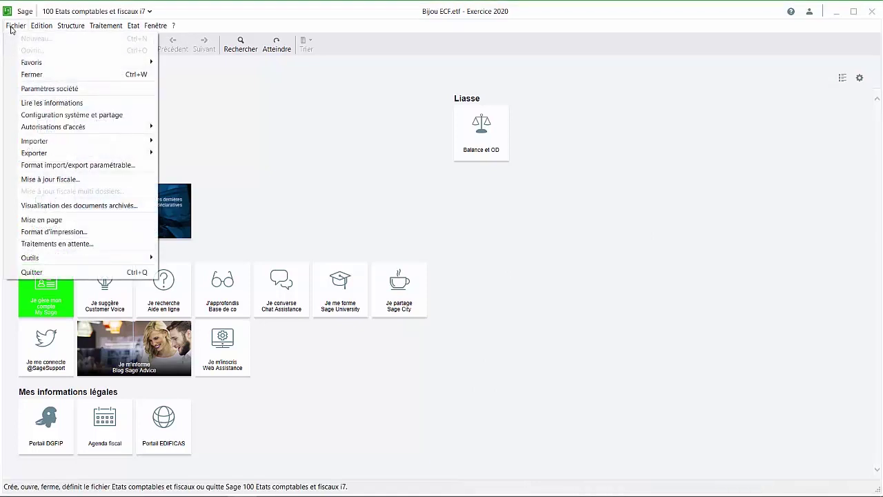
left_click(49, 89)
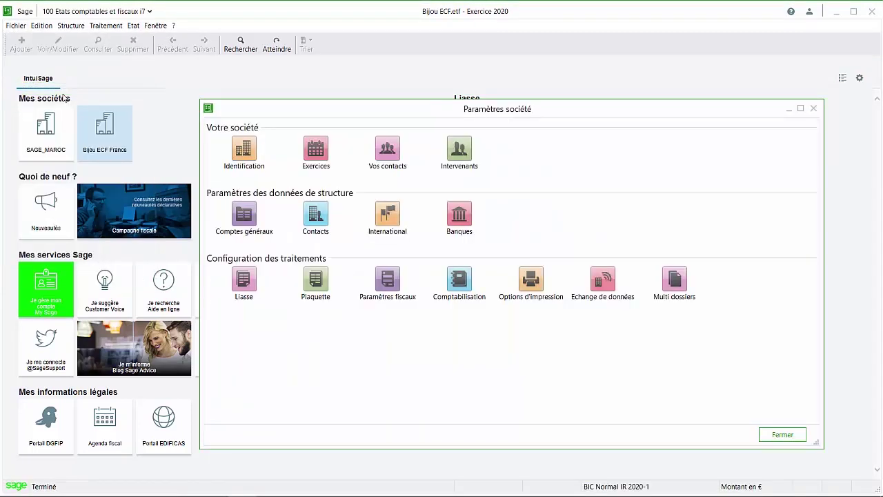
left_click(680, 283)
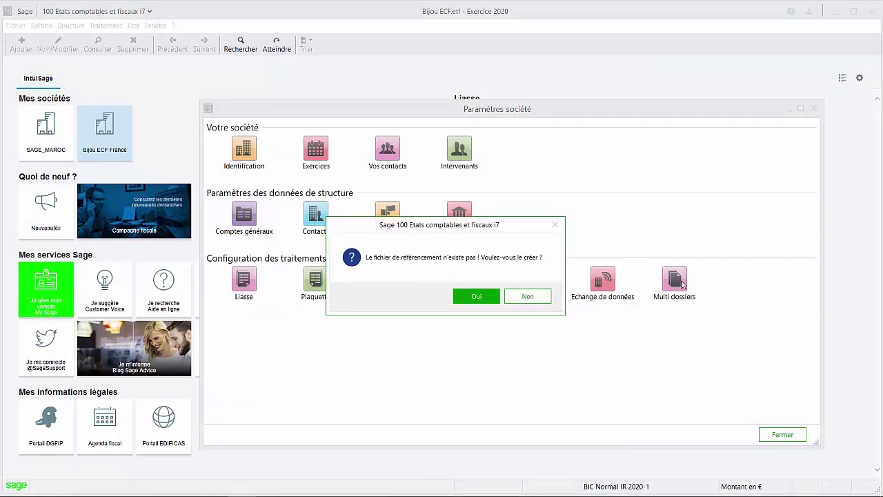
left_click(476, 296)
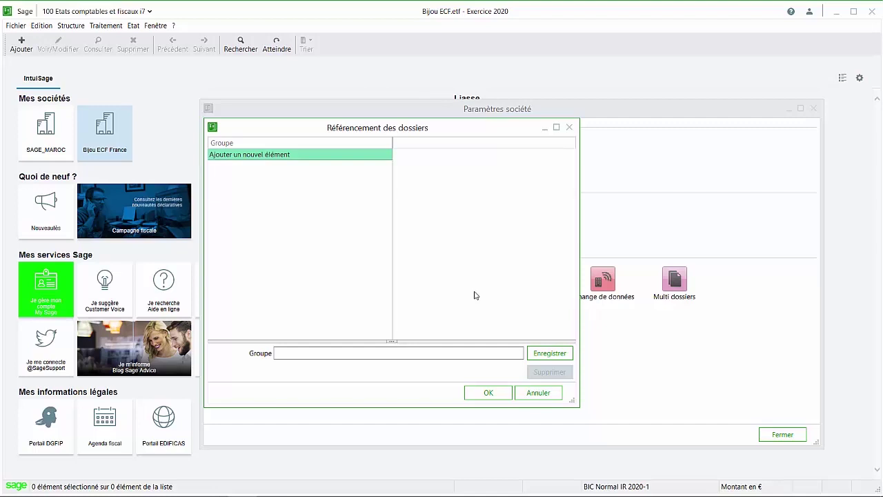
Add a folder group named "Groupe IS" and save it.
left_click(357, 353)
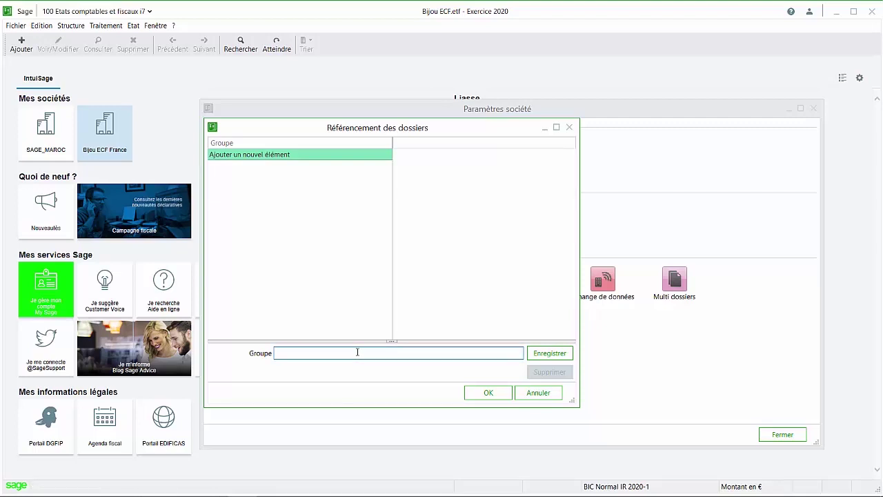
type("Groupe IS")
left_click(548, 354)
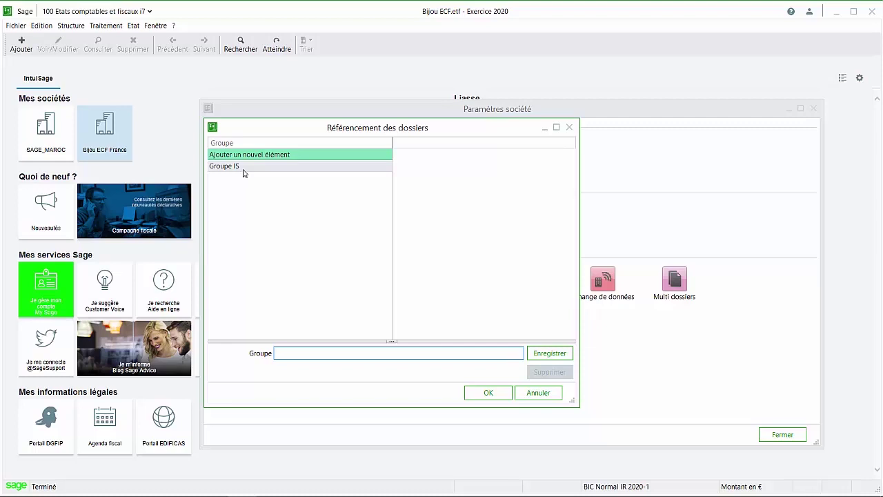
Reference the Bijou SA, Ma société and Sarl Joaillerie company files under Groupe IS, saving each entry.
left_click(243, 167)
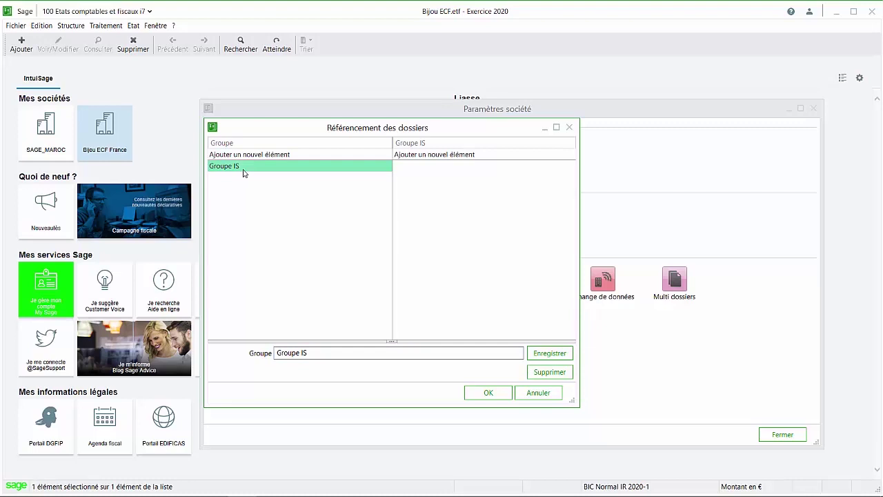
left_click(467, 156)
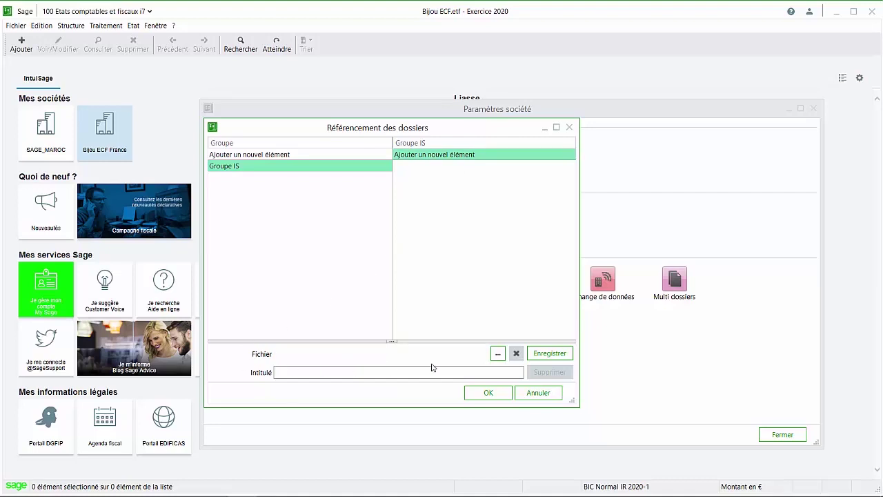
left_click(496, 356)
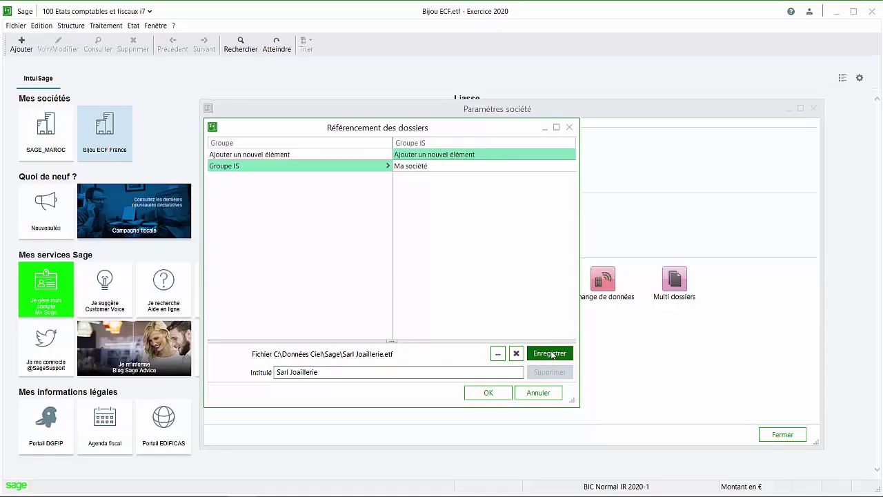
left_click(551, 354)
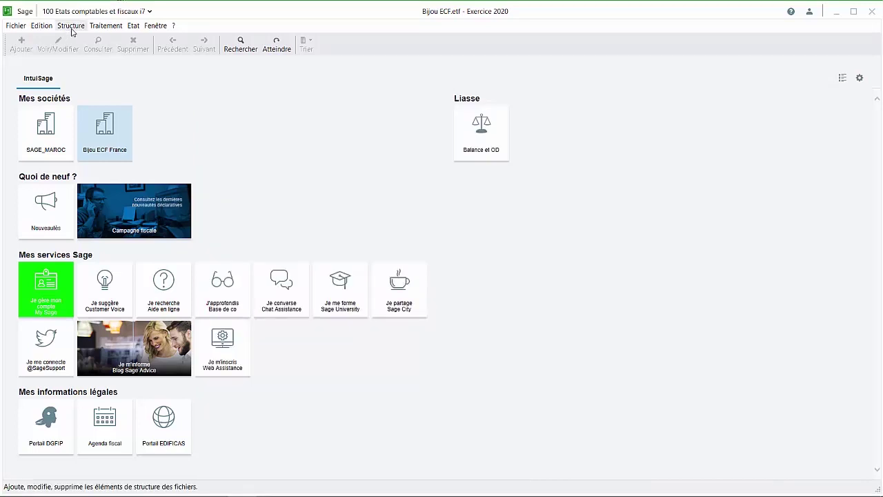
Set up a multi-folder structure merge with Bijou SA as source and Sarl Joaillerie in Groupe IS as destination.
left_click(71, 27)
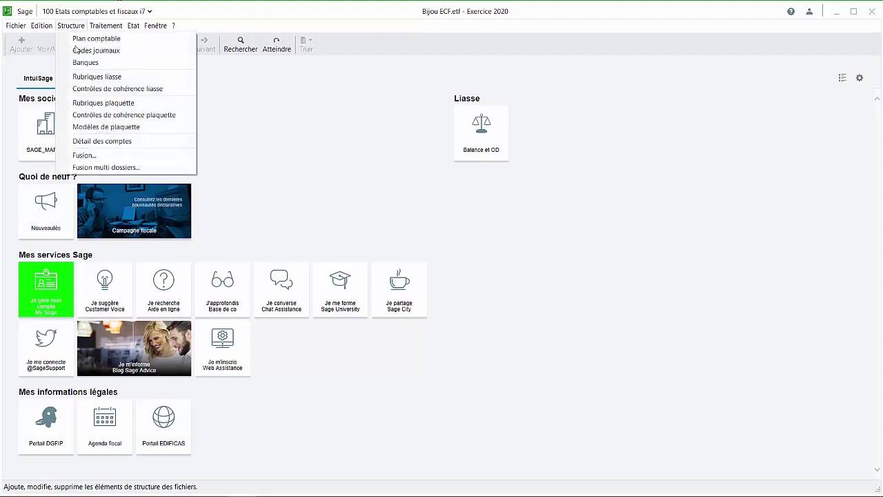
left_click(96, 169)
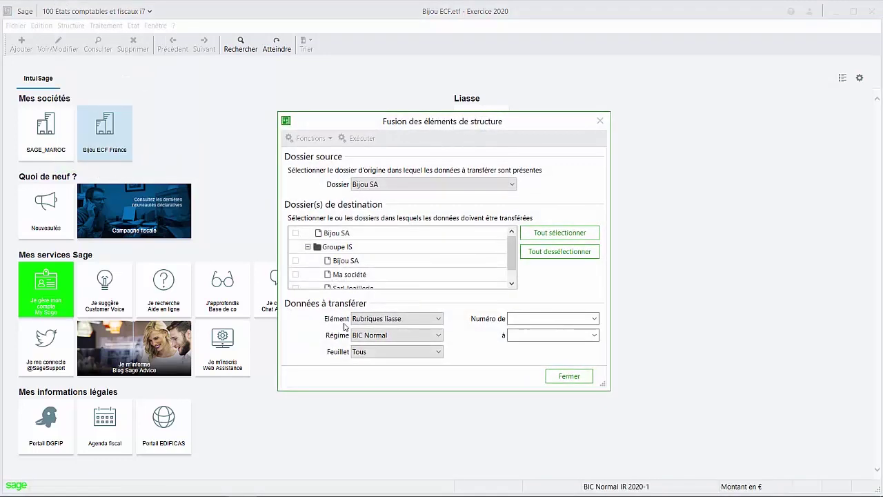
left_click(398, 320)
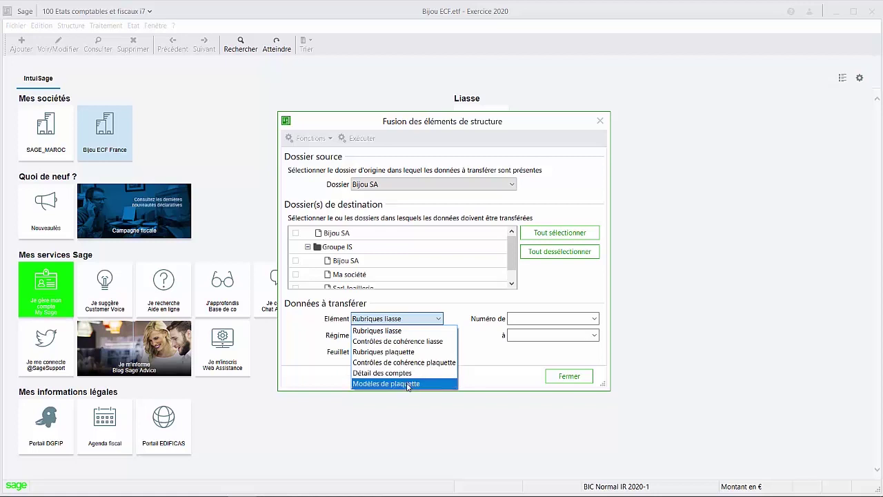
left_click(307, 188)
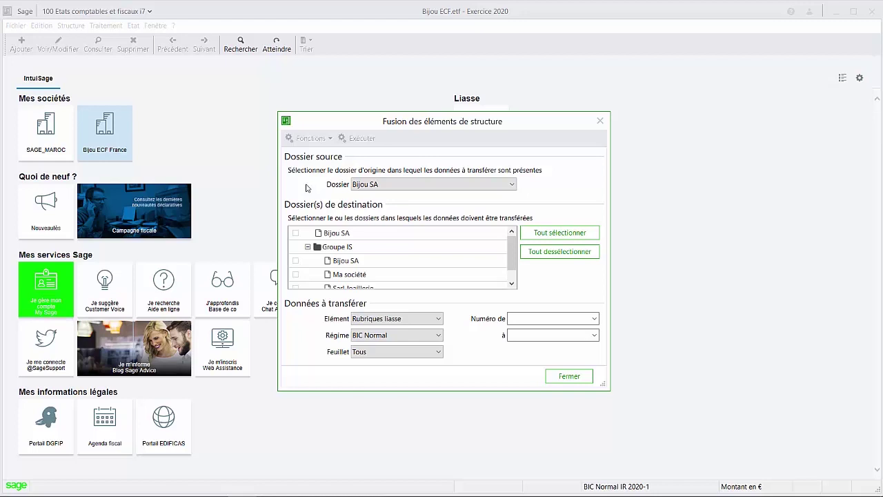
left_click(383, 185)
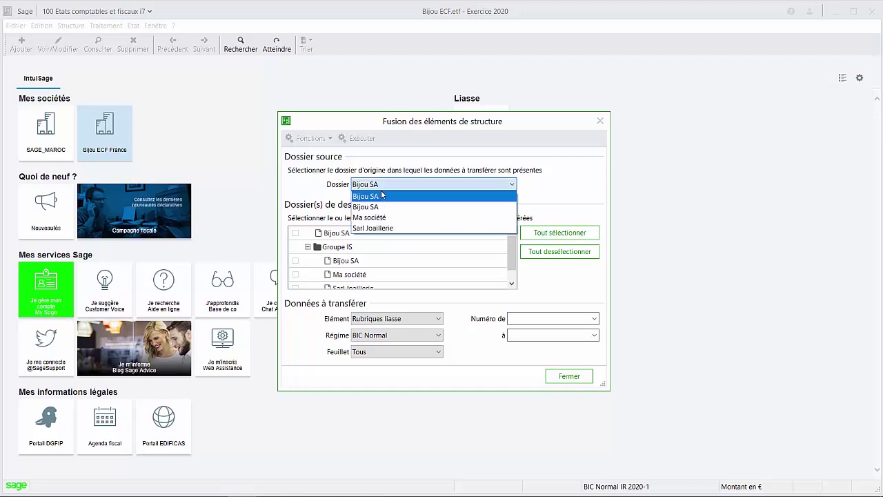
left_click(383, 197)
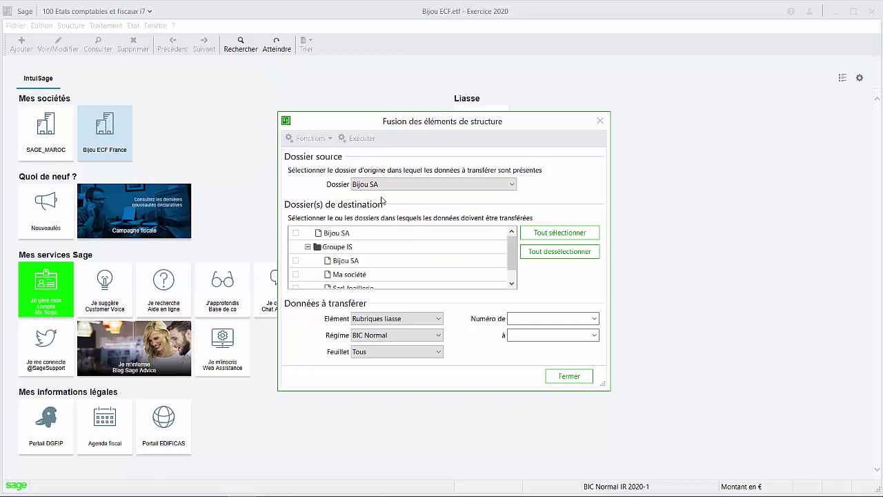
left_click_drag(511, 253, 511, 264)
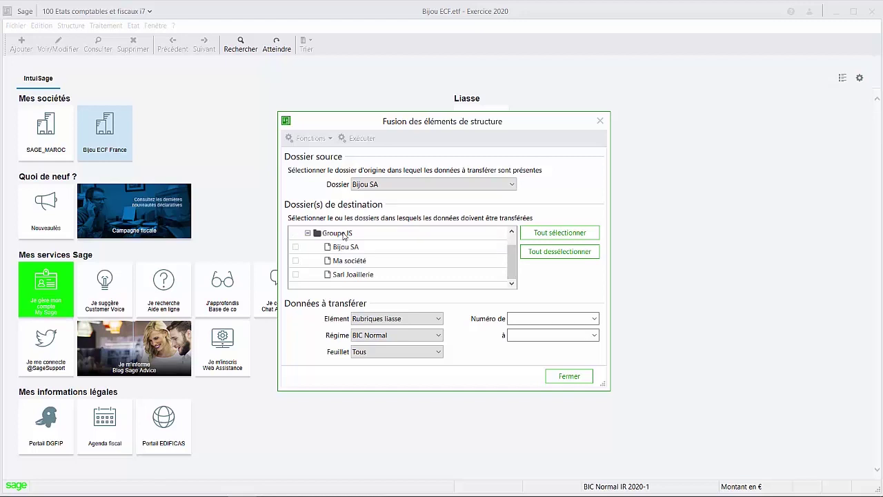
left_click(295, 275)
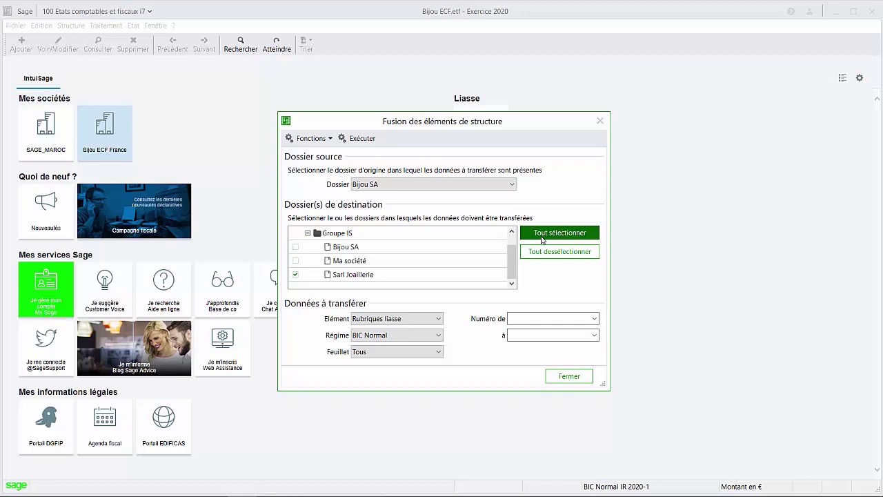
Choose Modèles de plaquette as the element to transfer, limiting the title range from Ma plaquette to Ma plaquette.
left_click(402, 320)
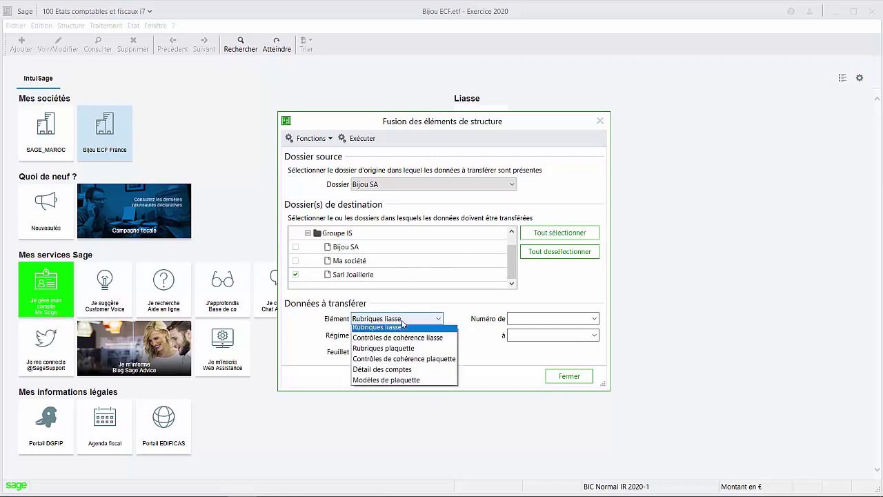
left_click(383, 384)
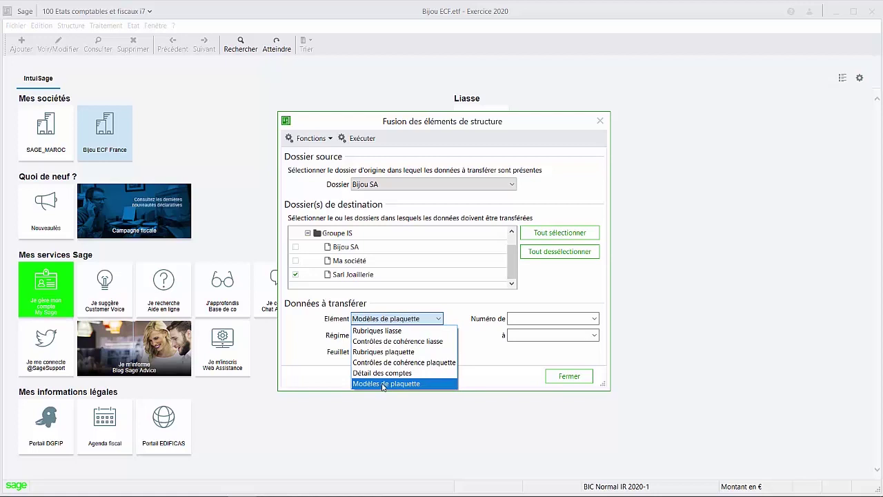
left_click(594, 318)
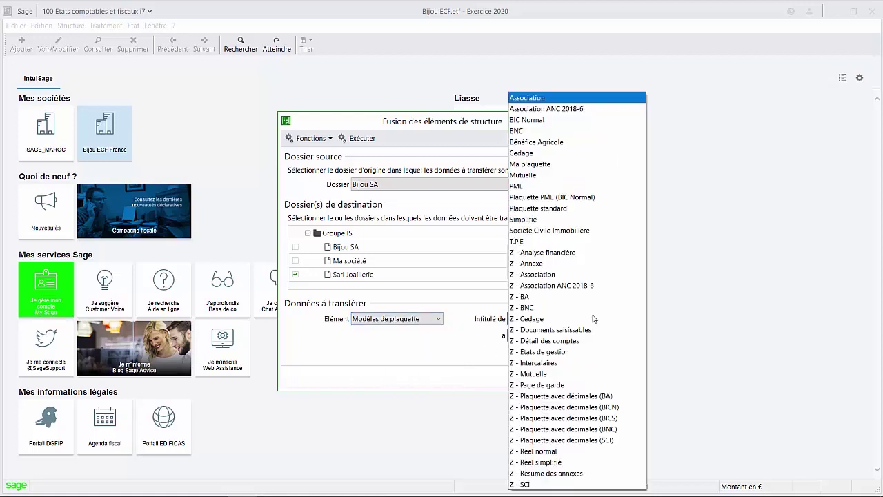
left_click(573, 167)
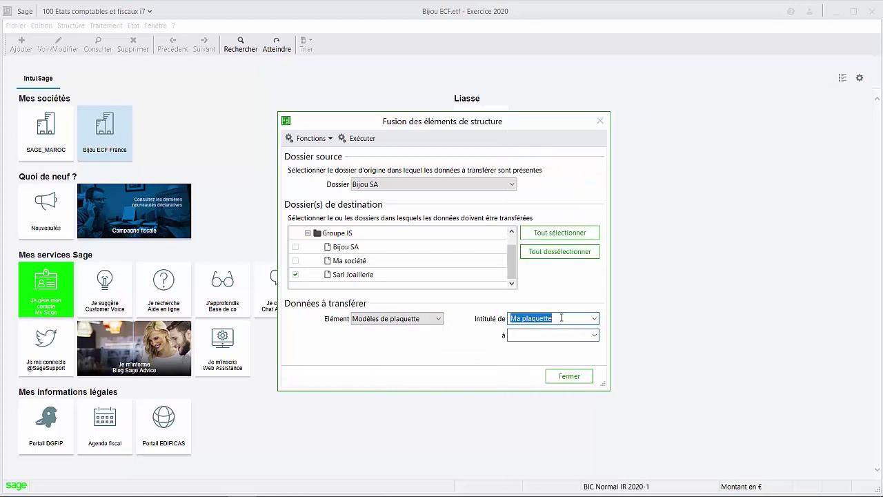
left_click(595, 335)
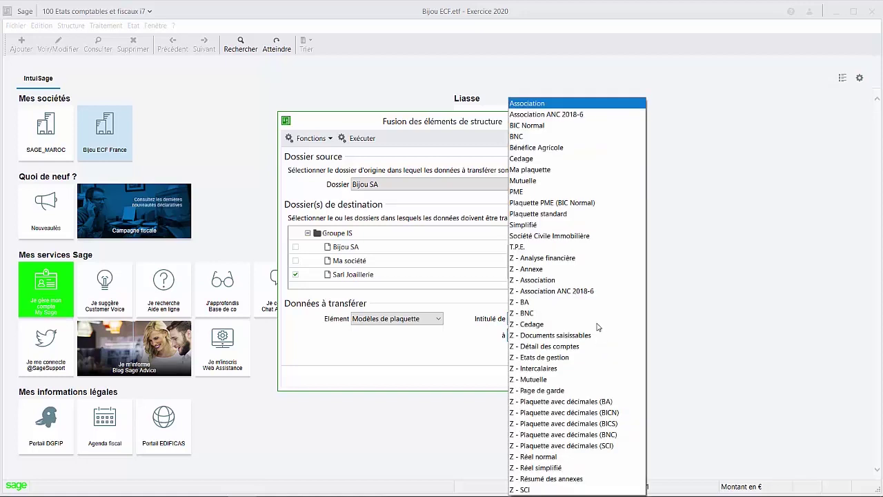
left_click(555, 169)
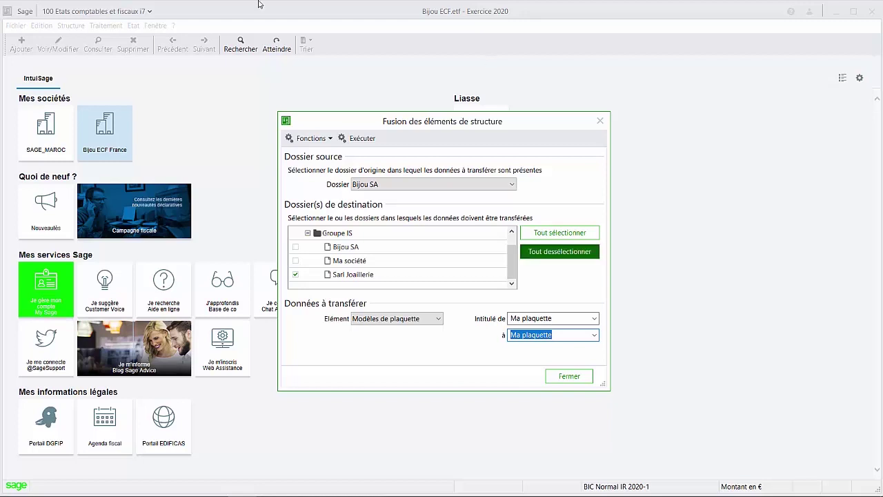
Execute and confirm the structure merge, acknowledge its completion and close the merge window.
left_click(364, 140)
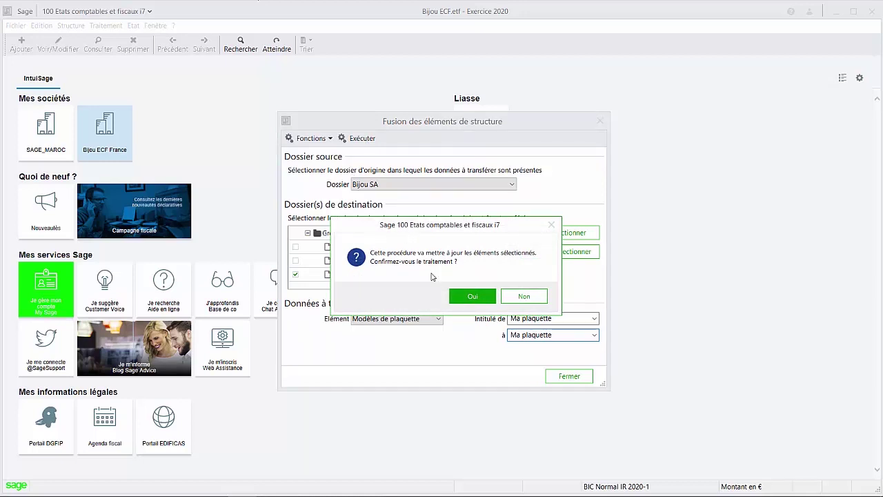
left_click(465, 301)
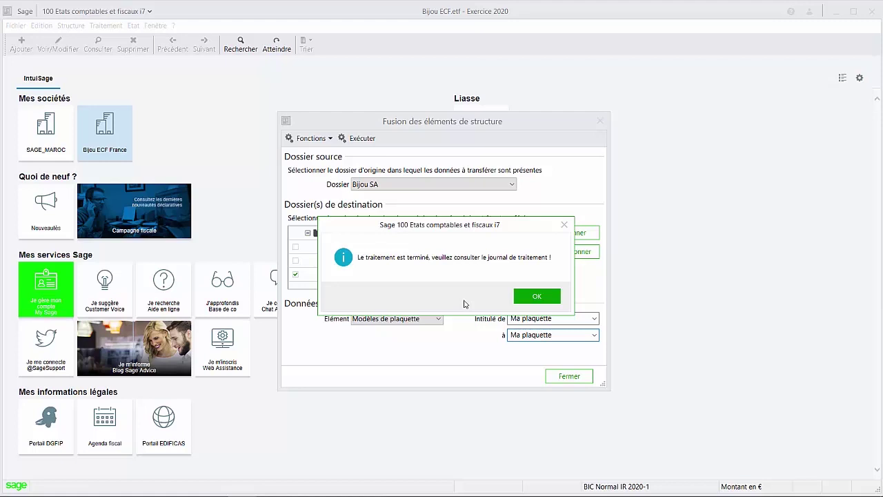
left_click(532, 297)
left_click(561, 374)
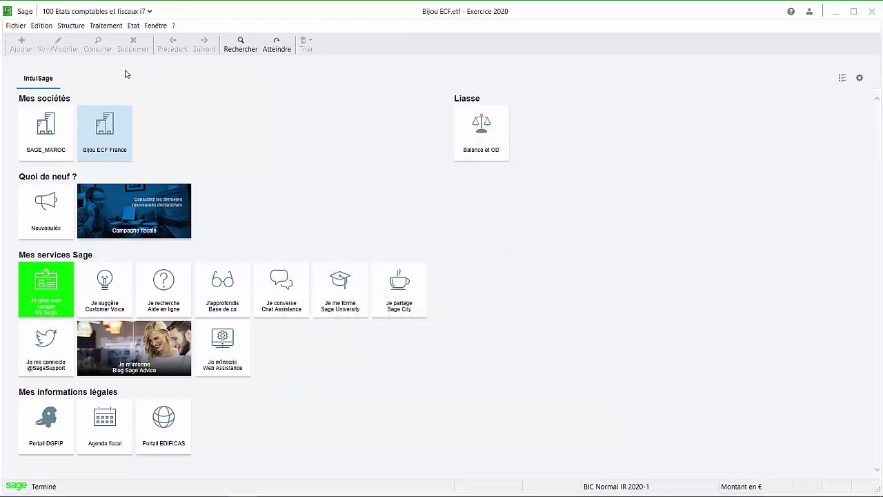
Close the current Bijou ECF.etf file and open Sarl Joaillerie.etf.
left_click(14, 24)
key("Down")
key("Down")
key("Return")
left_click(14, 24)
left_click(32, 48)
key("Return")
Check the booklet templates (Modèles de plaquette) for Ma plaquette and close the list.
left_click(69, 26)
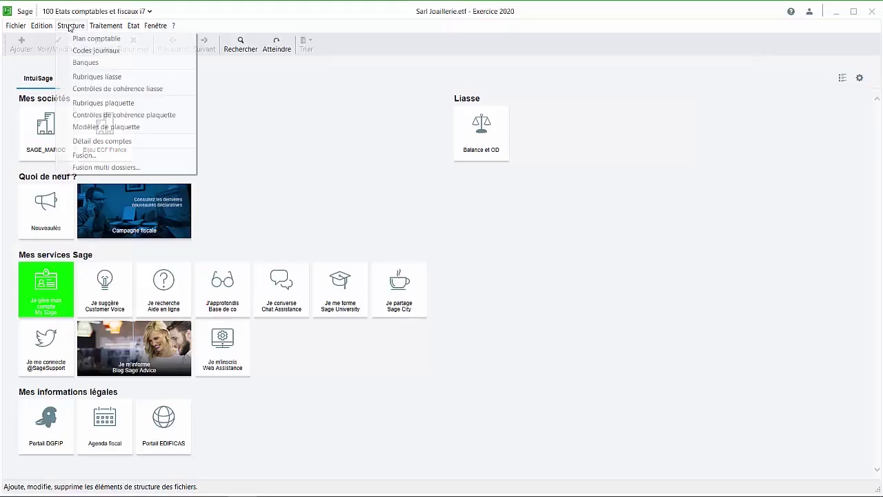
left_click(105, 127)
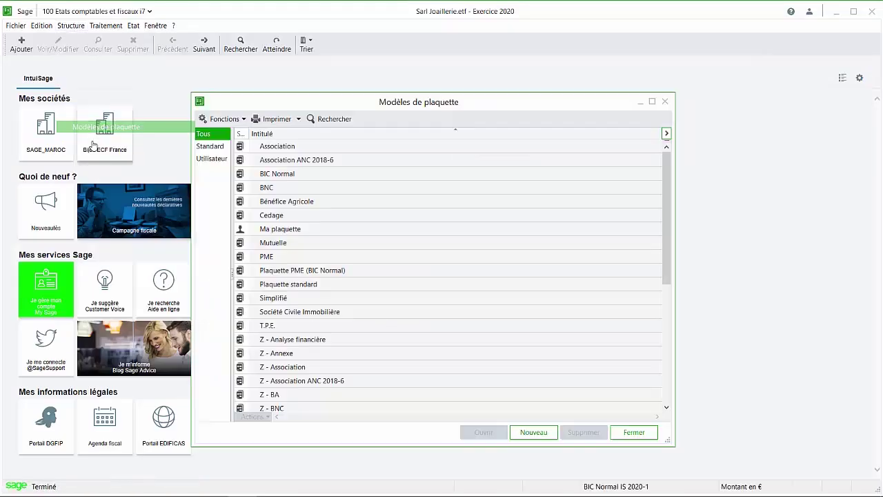
left_click(298, 232)
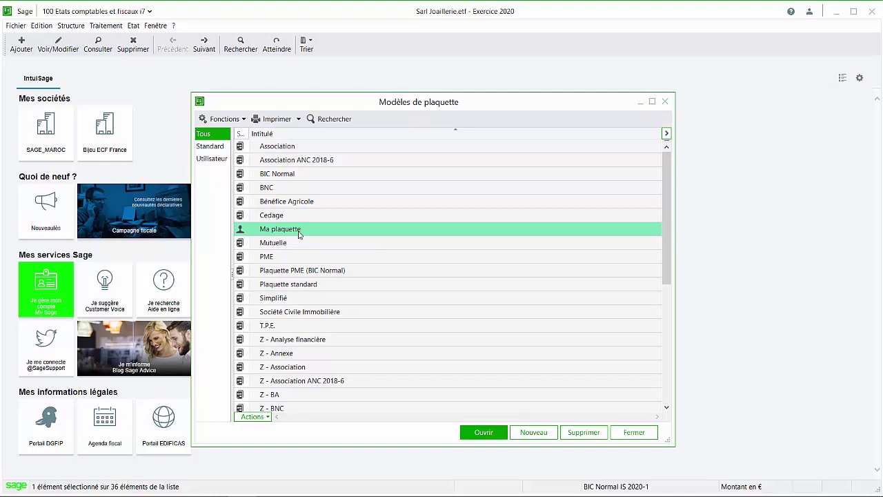
key("Escape")
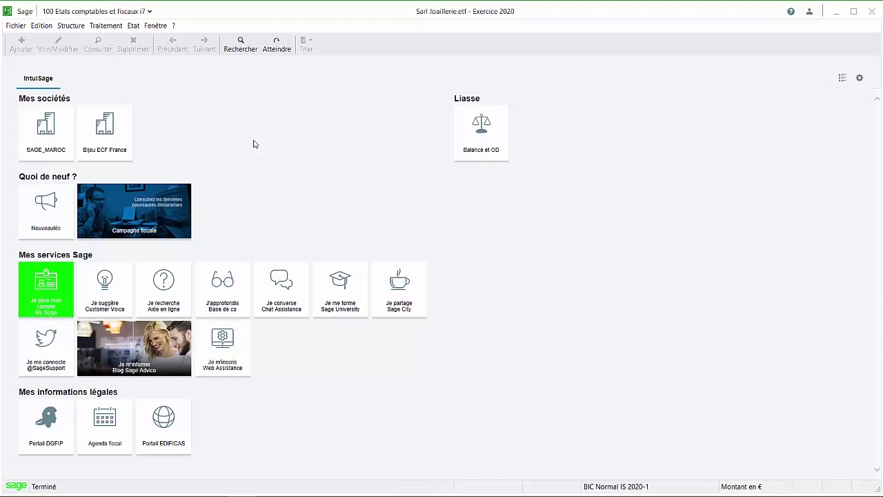
View the multi-folder fiscal update window for Groupe IS and the multi-folder chained printing function.
left_click(16, 28)
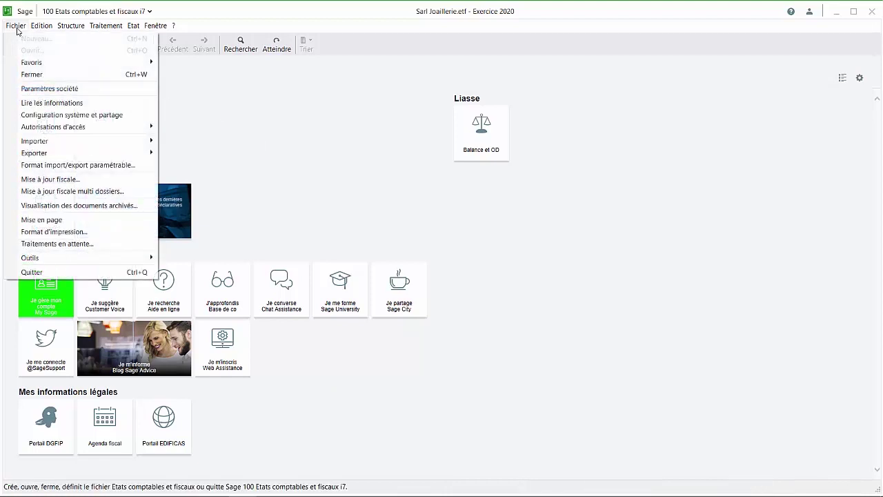
left_click(74, 191)
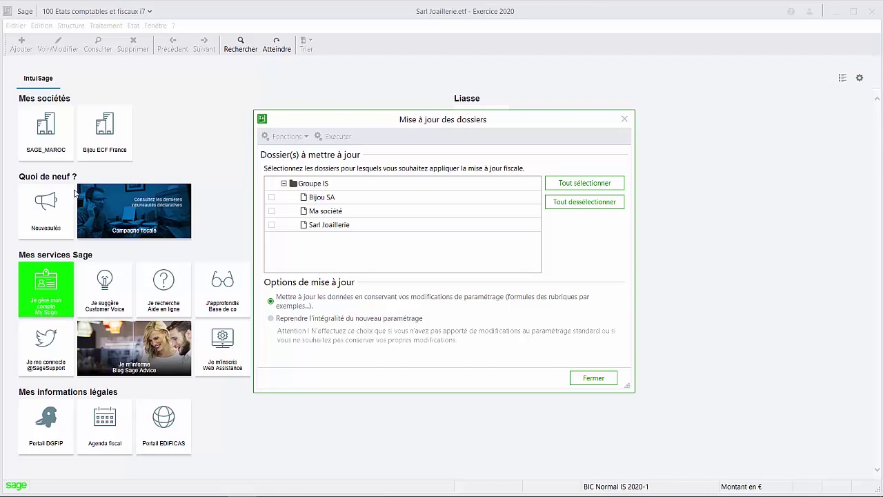
left_click(593, 377)
left_click(133, 26)
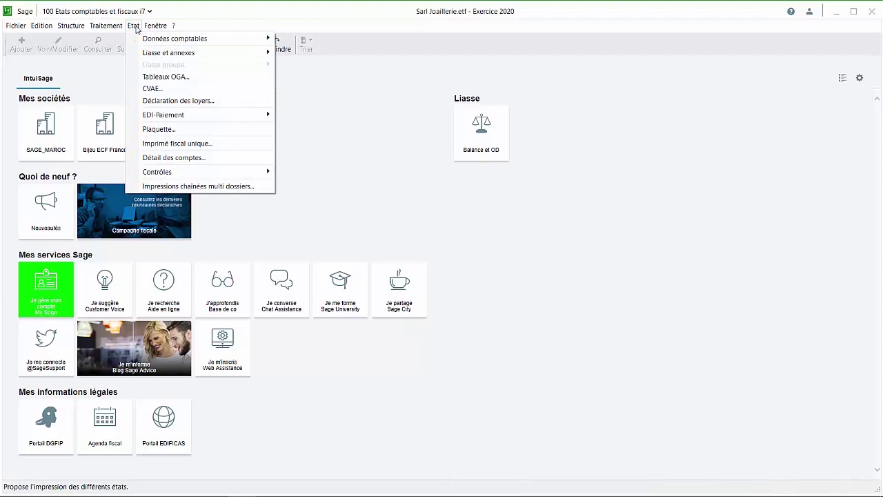
left_click(212, 187)
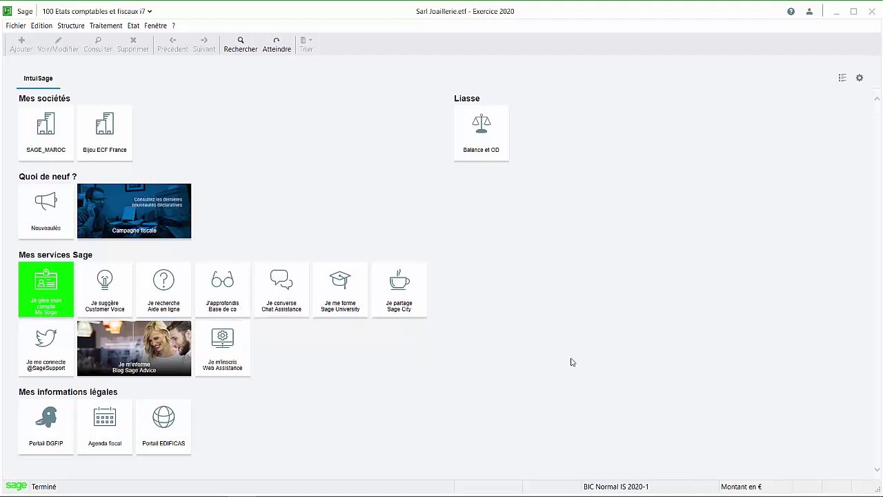
Open the Sage University training service.
left_click(348, 318)
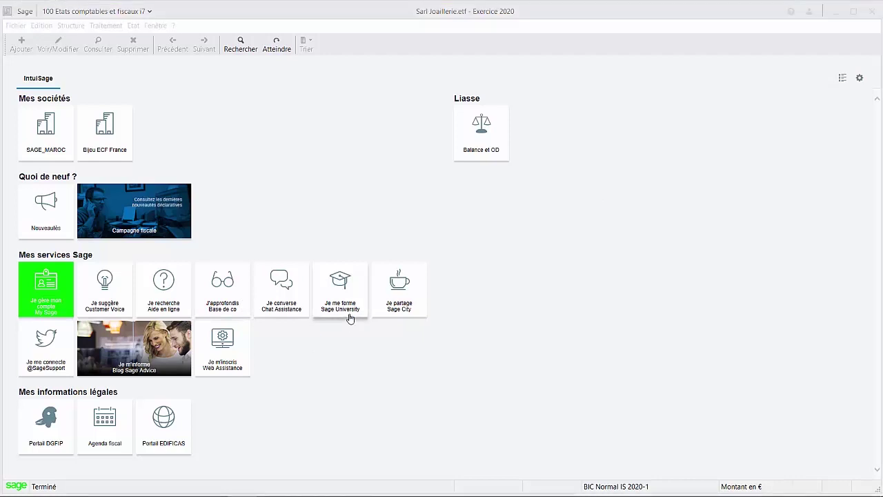